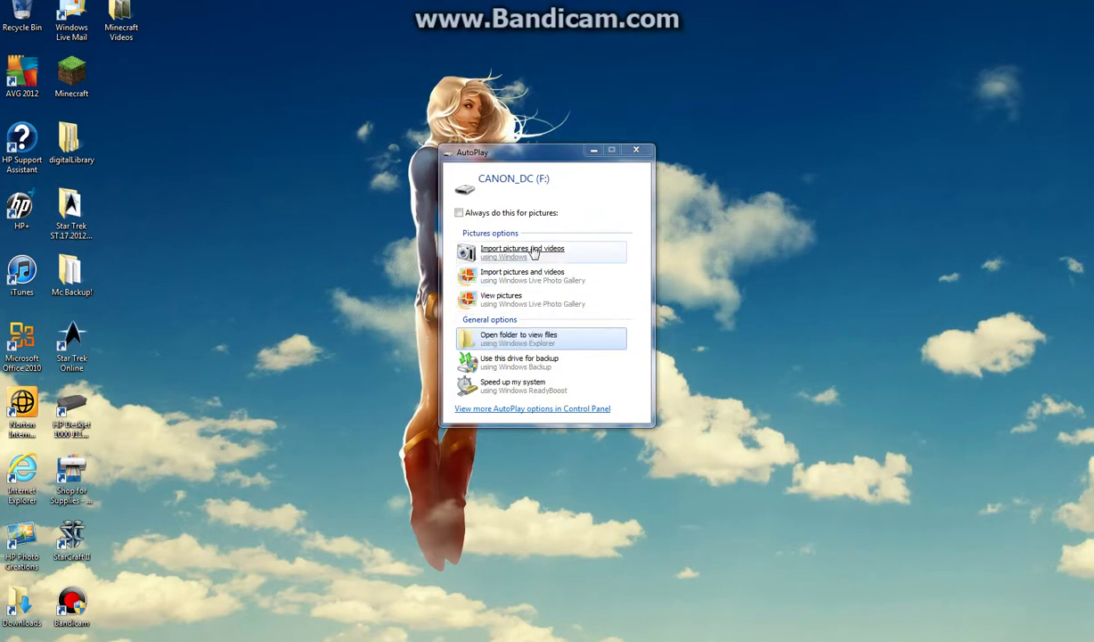
# Open the camera's DCIM\101CANON folder and scroll down to its MVI video files.
pyautogui.click(522, 340)
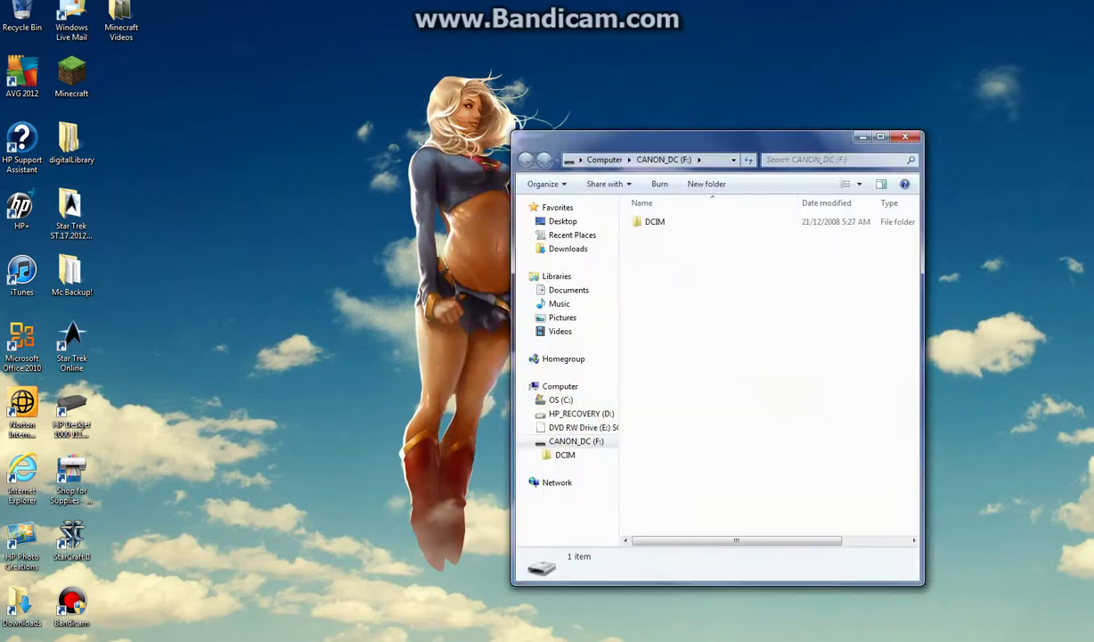
pyautogui.doubleClick(661, 222)
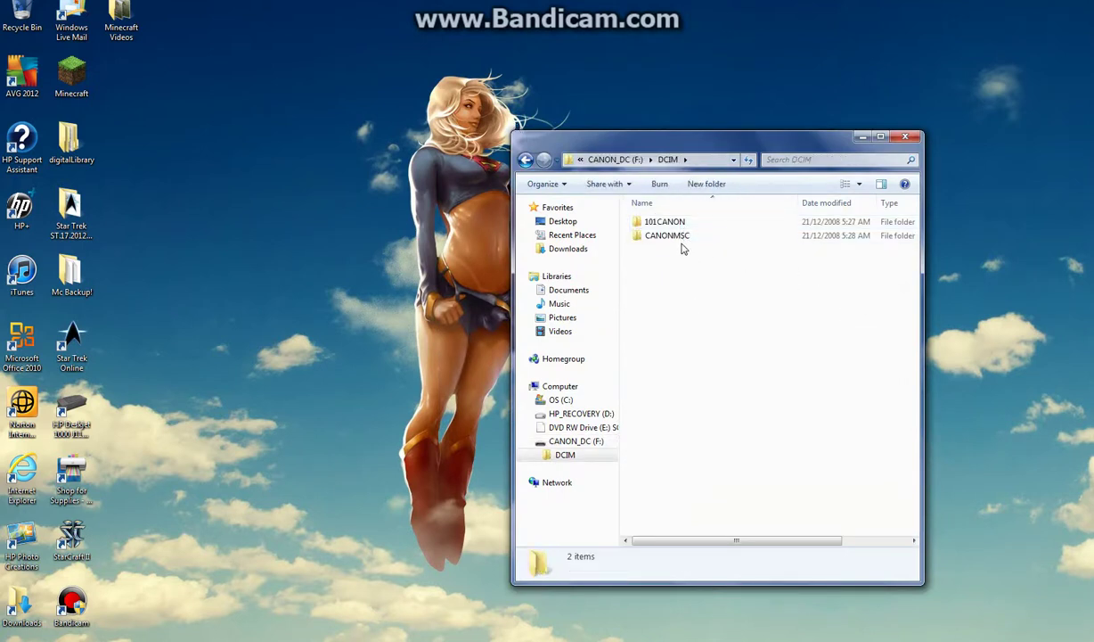
pyautogui.doubleClick(667, 223)
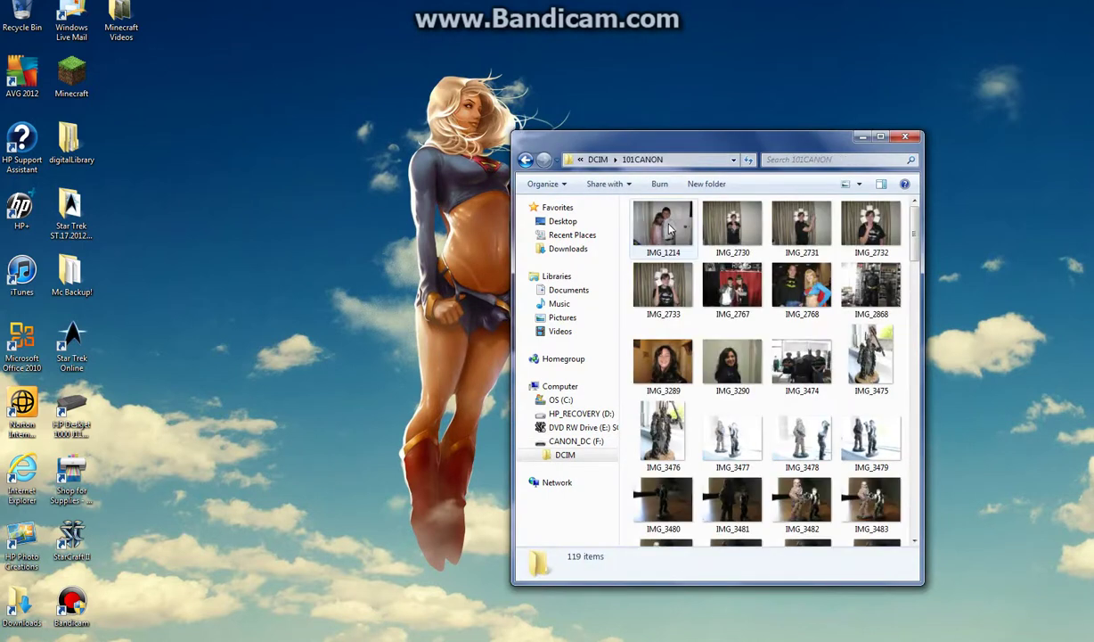
pyautogui.scroll(-10, 780, 499)
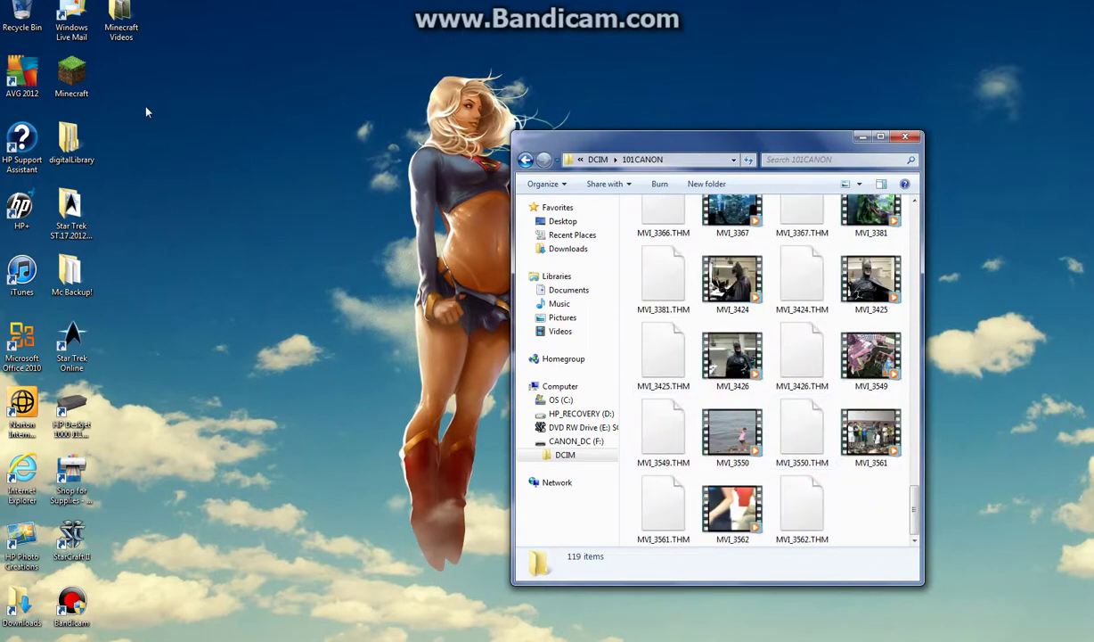
# Open the Minecraft Videos folder on the desktop and copy the Maximum Carnage video.
pyautogui.doubleClick(120, 27)
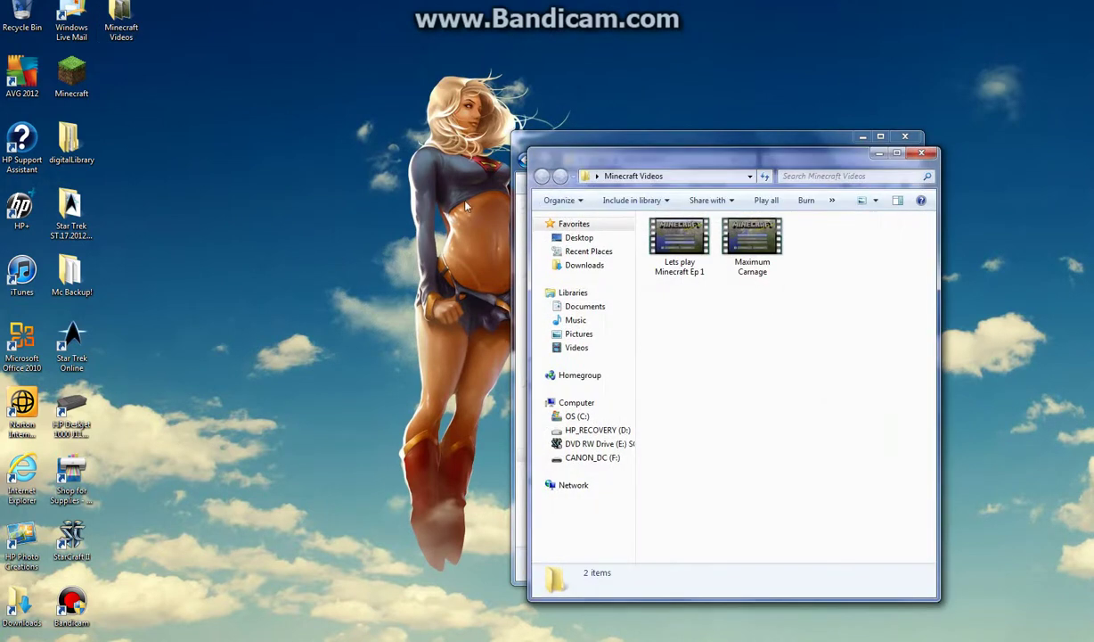
pyautogui.moveTo(774, 155); pyautogui.dragTo(691, 85)
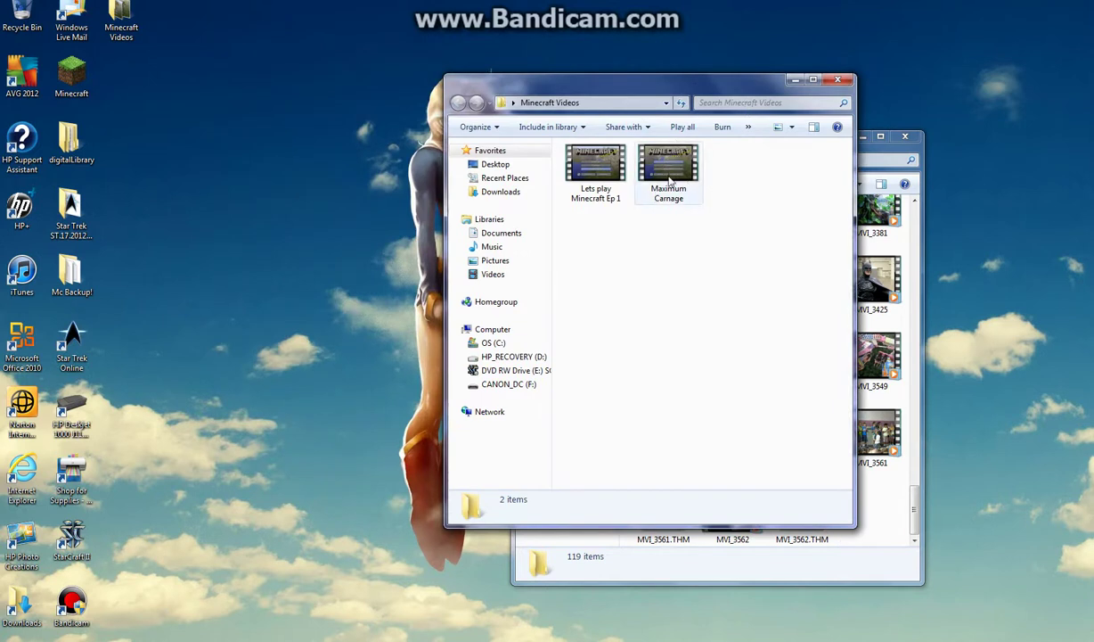
pyautogui.rightClick(662, 182)
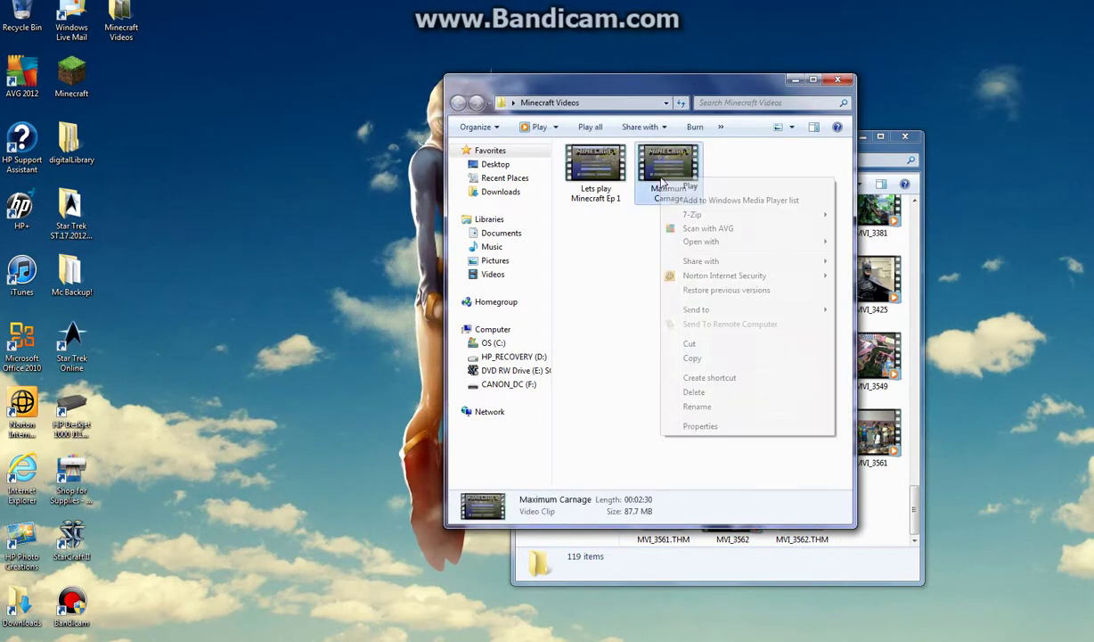
pyautogui.click(691, 358)
# Put Maximum Carnage on the desktop as 'Maximum Carnage (2)', keeping both files, and close Minecraft Videos.
pyautogui.rightClick(257, 229)
pyautogui.click(302, 291)
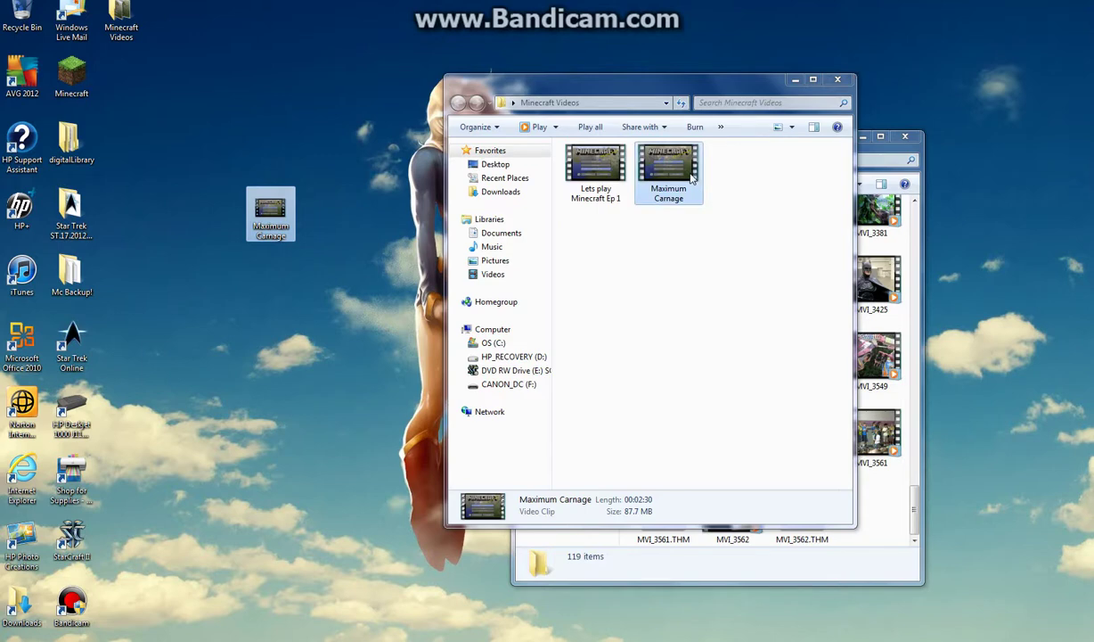
pyautogui.moveTo(692, 177); pyautogui.dragTo(382, 559)
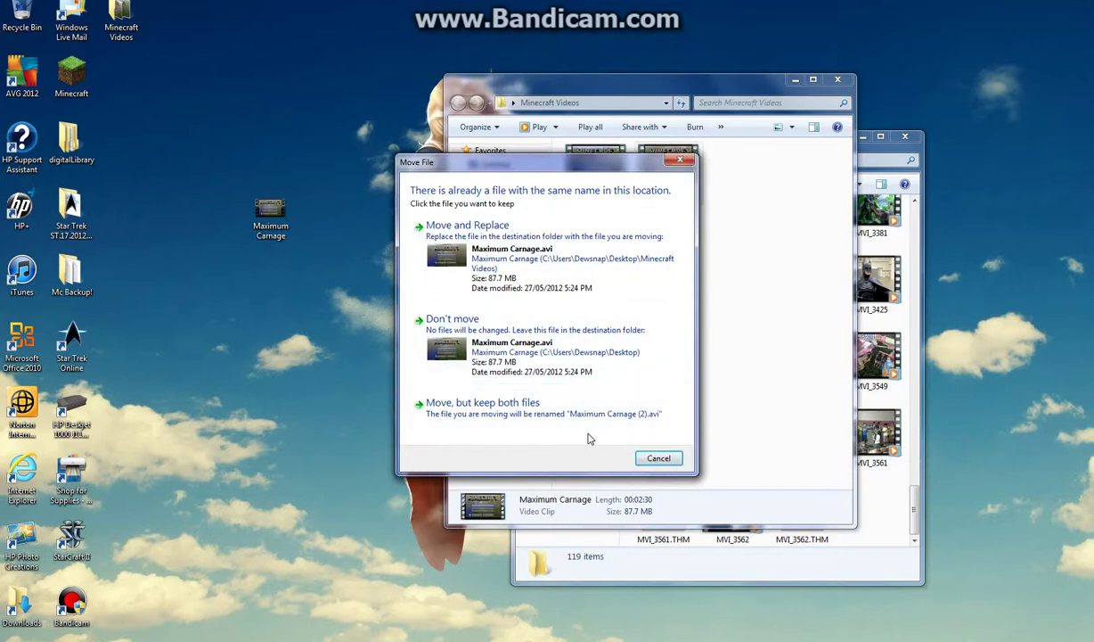
pyautogui.click(534, 416)
pyautogui.click(838, 81)
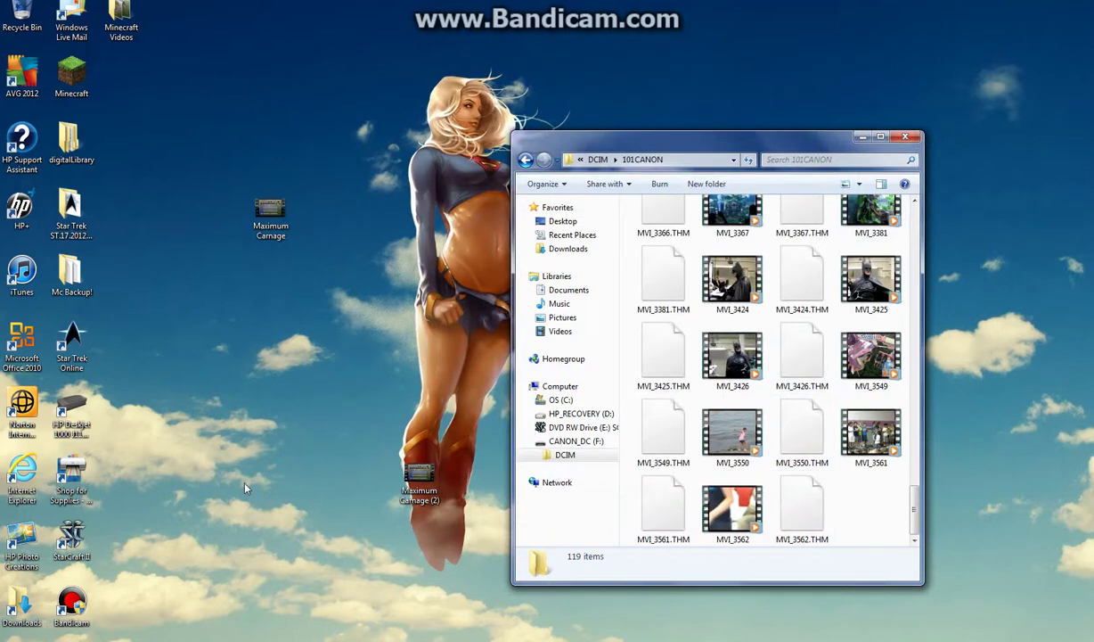
# Close the 101CANON camera folder window.
pyautogui.click(902, 135)
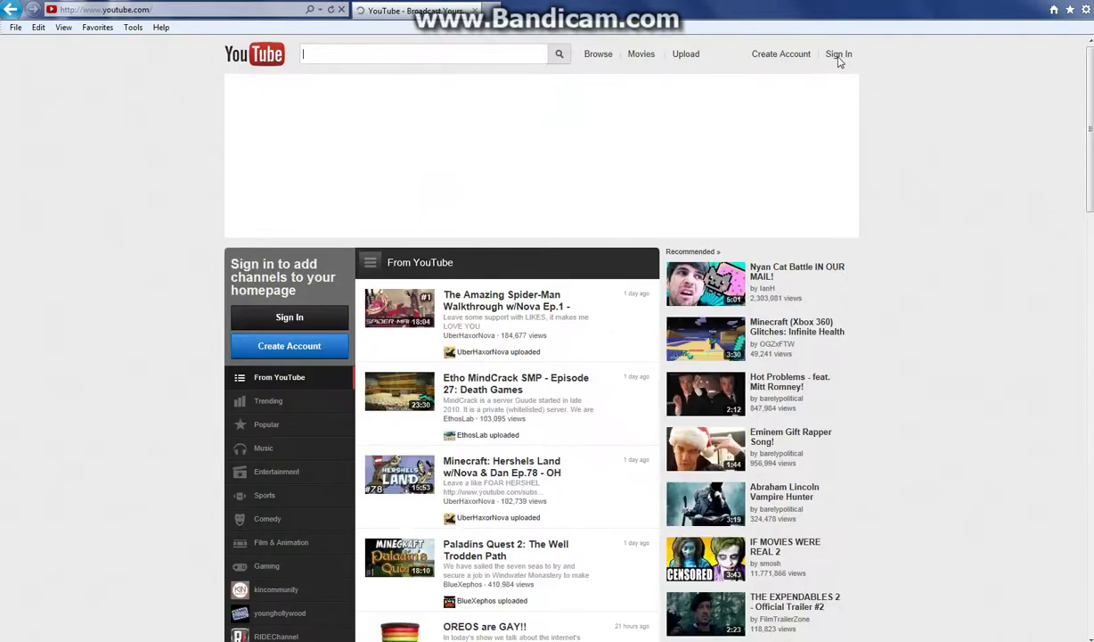
# Sign in to YouTube with the account's username and password.
pyautogui.click(841, 59)
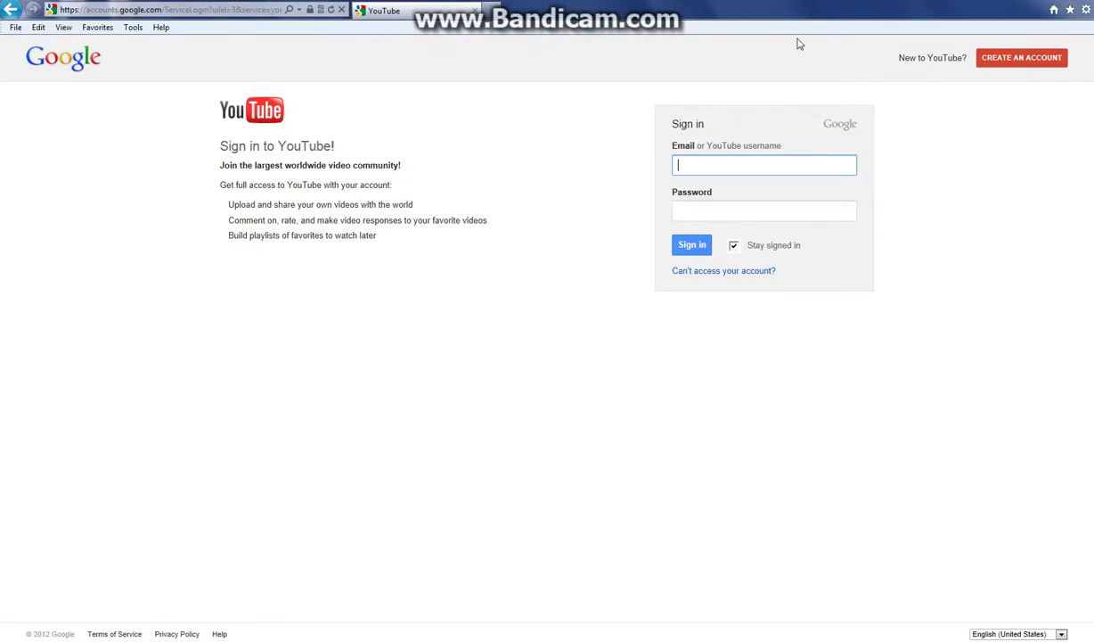
pyautogui.write('calkat5151')
pyautogui.press('Tab')
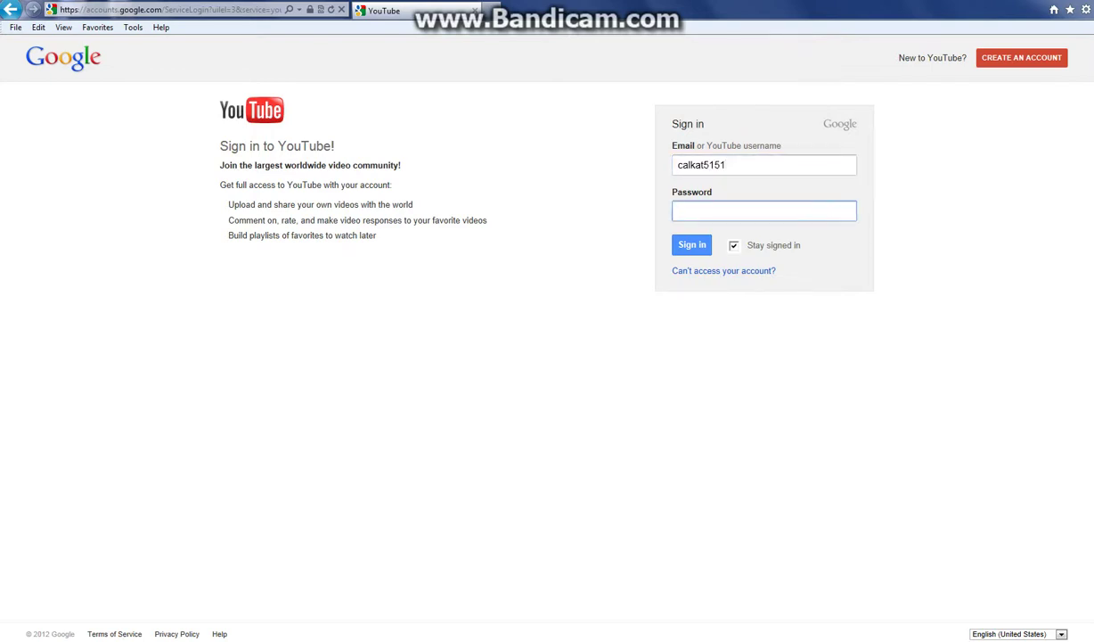
pyautogui.write('•••••••')
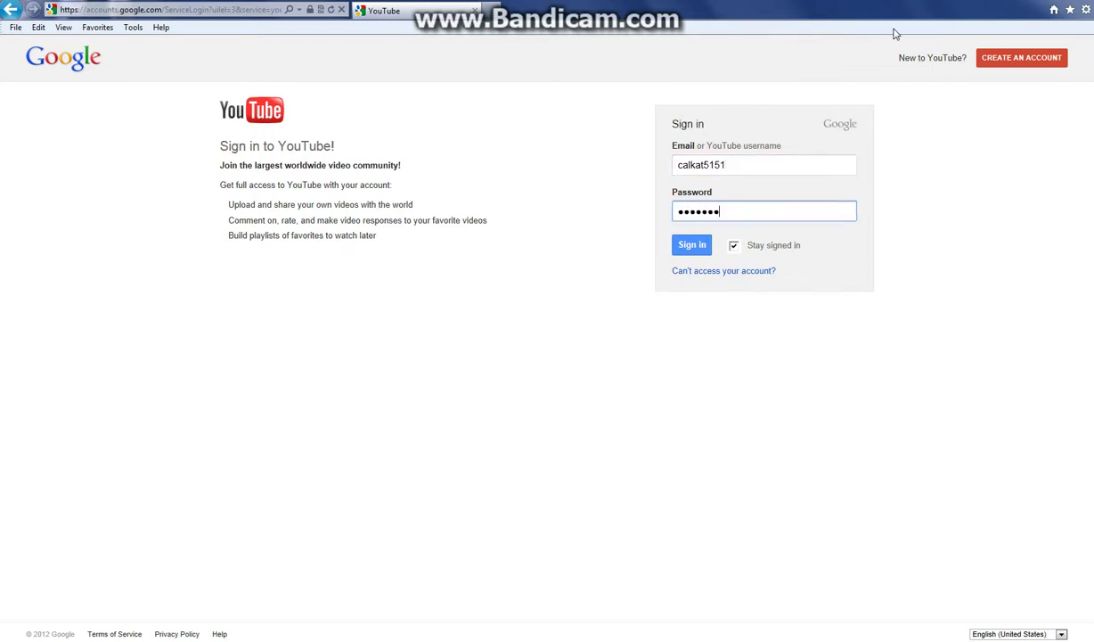
pyautogui.write('•••')
pyautogui.click(692, 245)
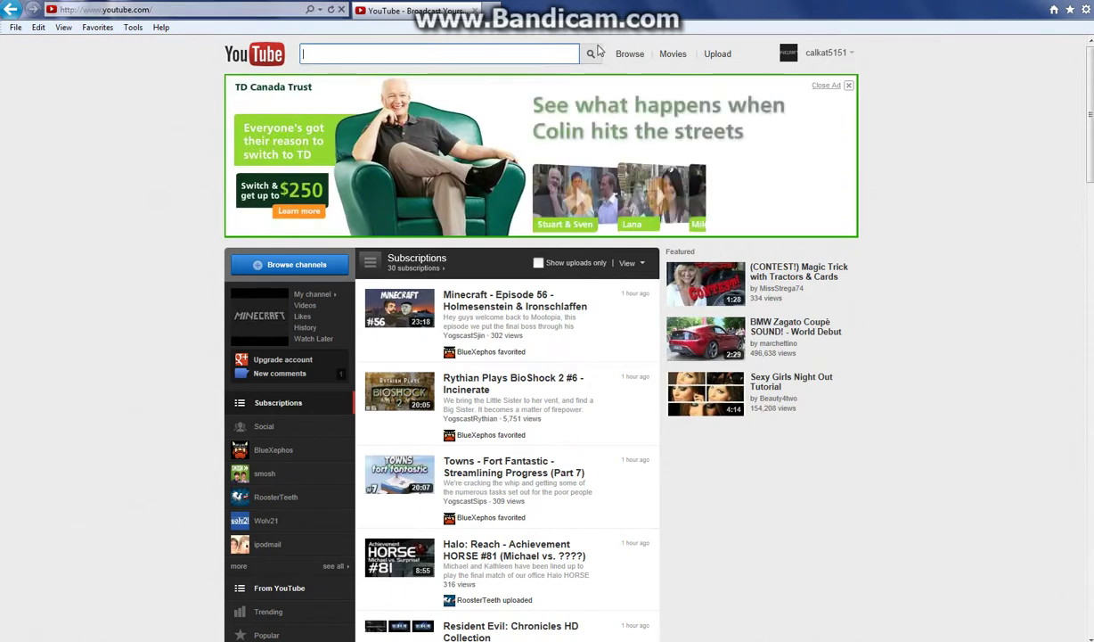
# From the Upload page, pick the Maximum Carnage video on the Desktop as the file to upload.
pyautogui.click(722, 58)
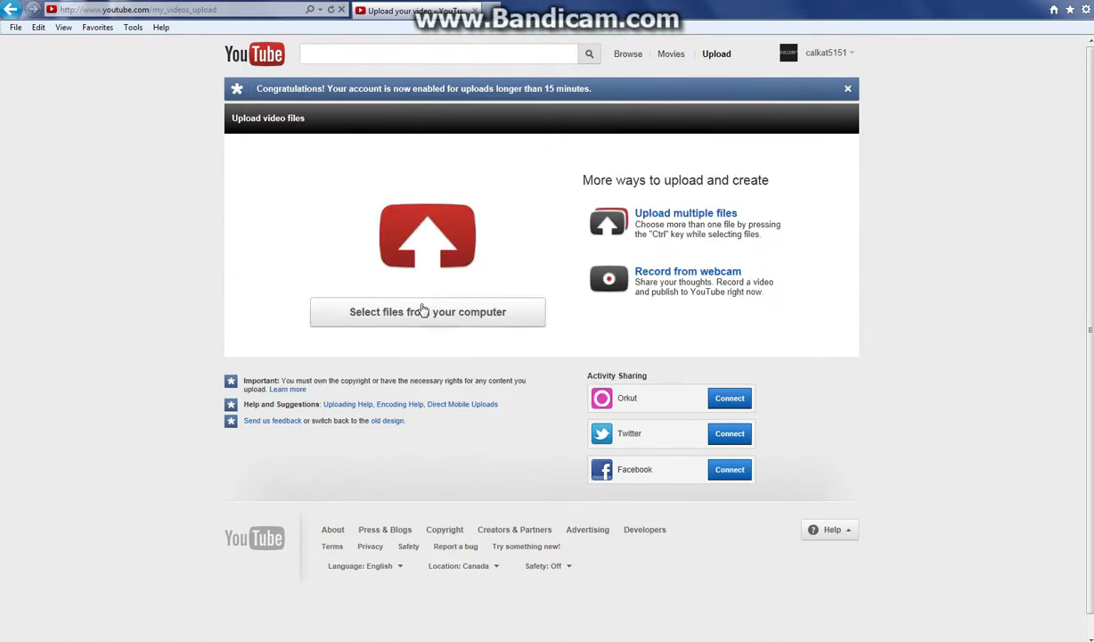
pyautogui.click(358, 312)
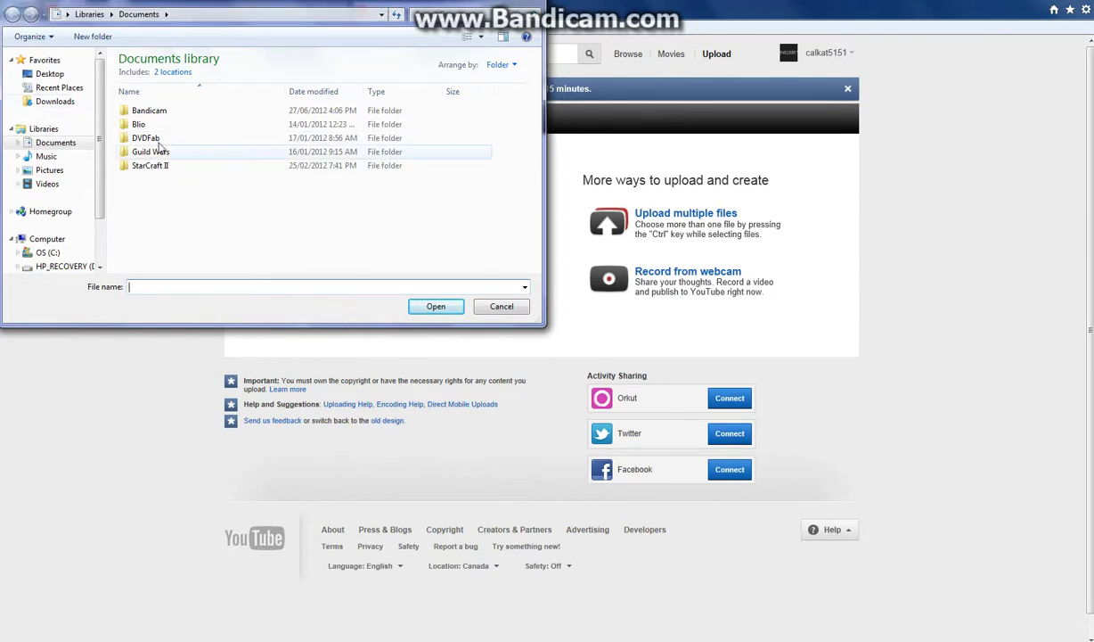
pyautogui.click(62, 76)
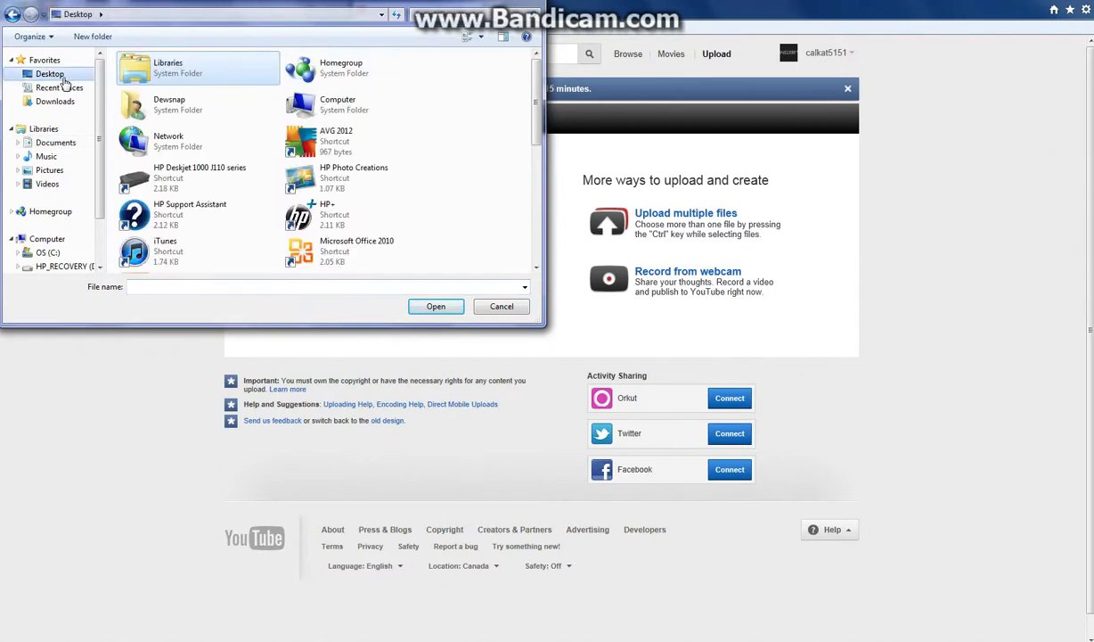
pyautogui.scroll(-3, 355, 146)
pyautogui.moveTo(534, 120); pyautogui.dragTo(519, 257)
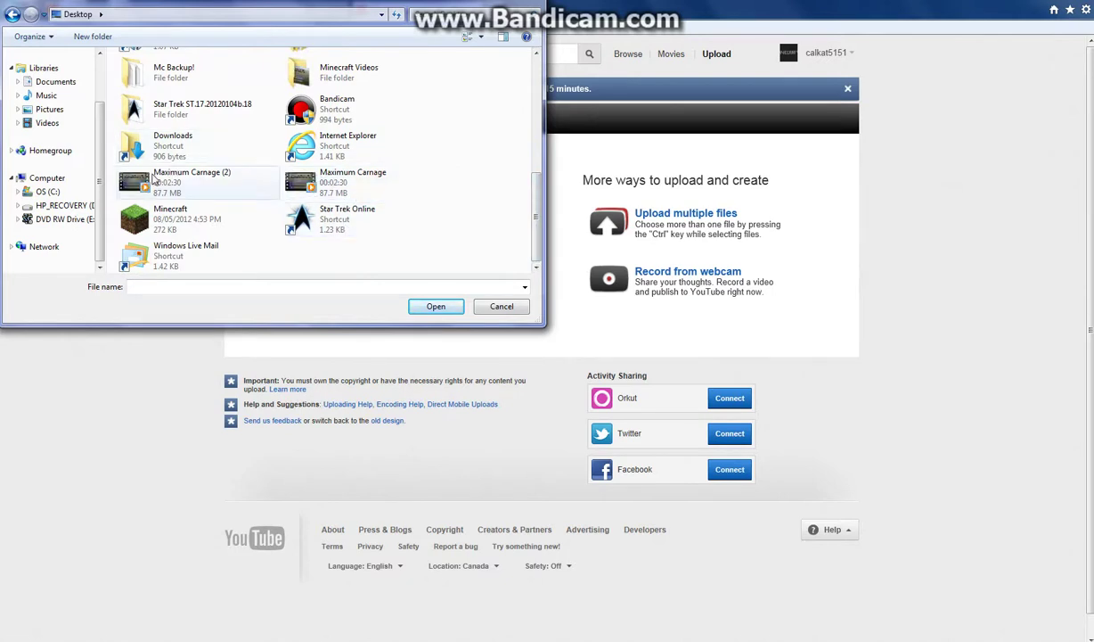
pyautogui.click(324, 173)
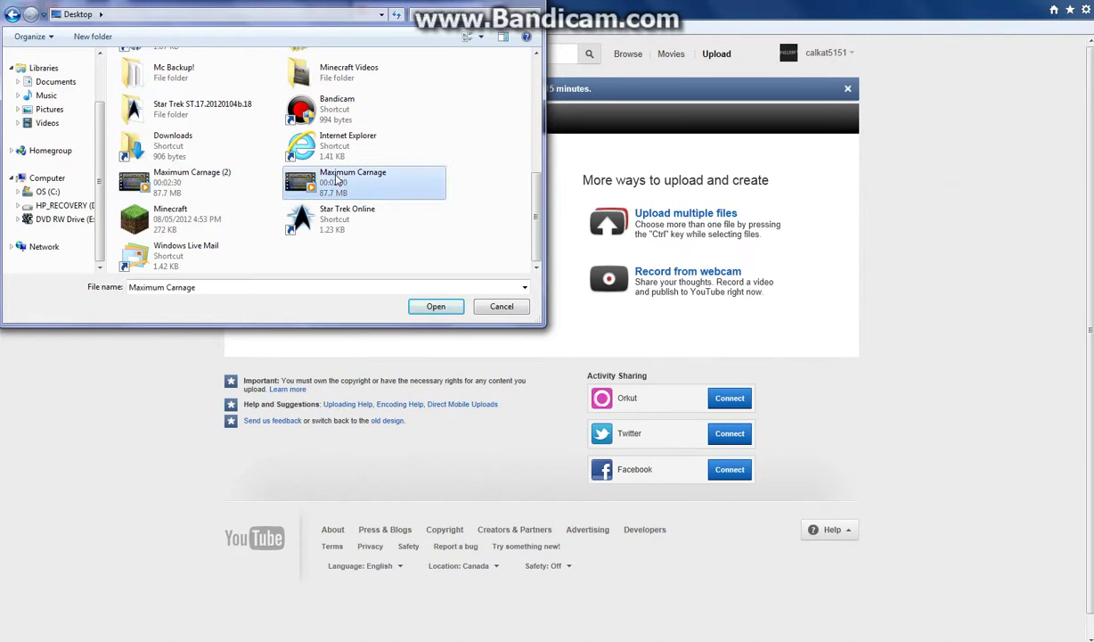
# Start the upload and retitle the video 'Maximum Carnage Minecraft Project'.
pyautogui.click(434, 307)
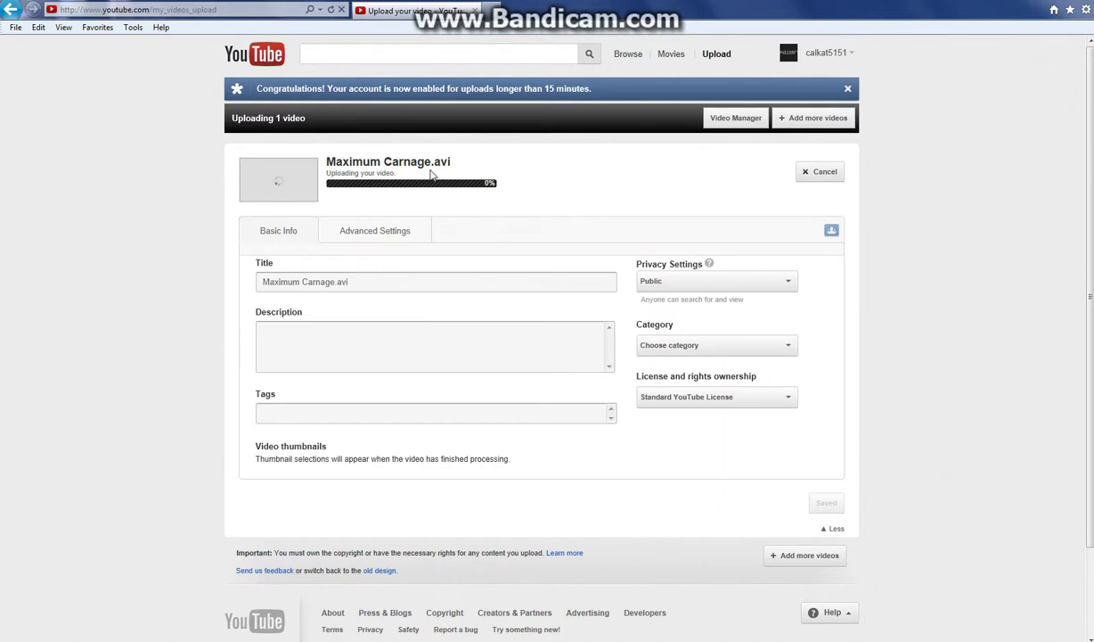
pyautogui.click(382, 283)
pyautogui.press('BackSpace')
pyautogui.press('BackSpace')
pyautogui.press('BackSpace')
pyautogui.press('BackSpace')
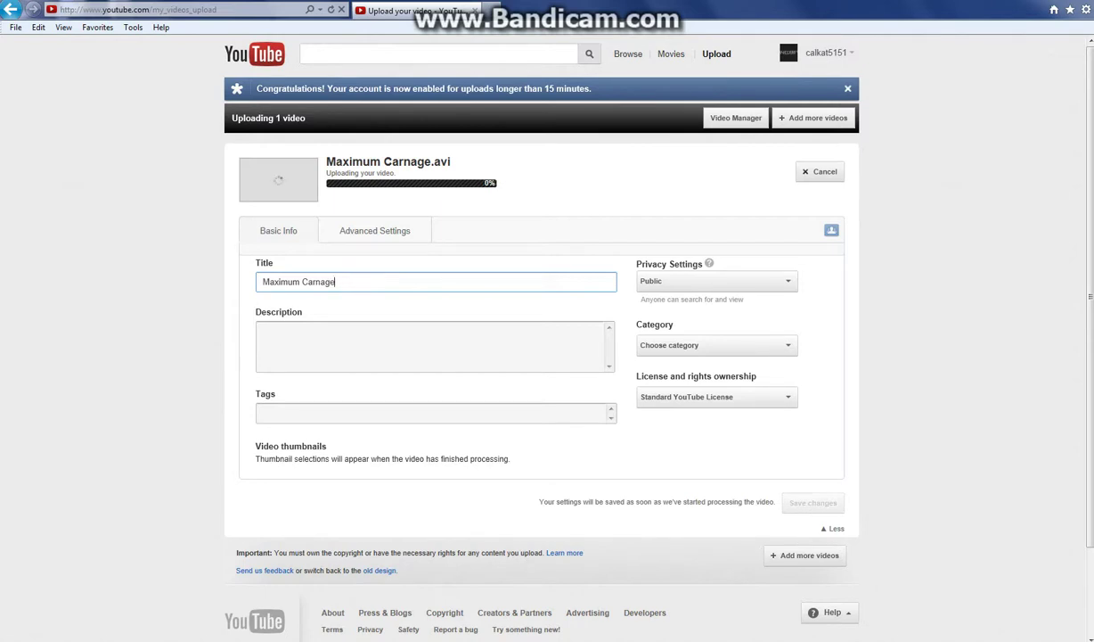
pyautogui.write('Minecraft Project')
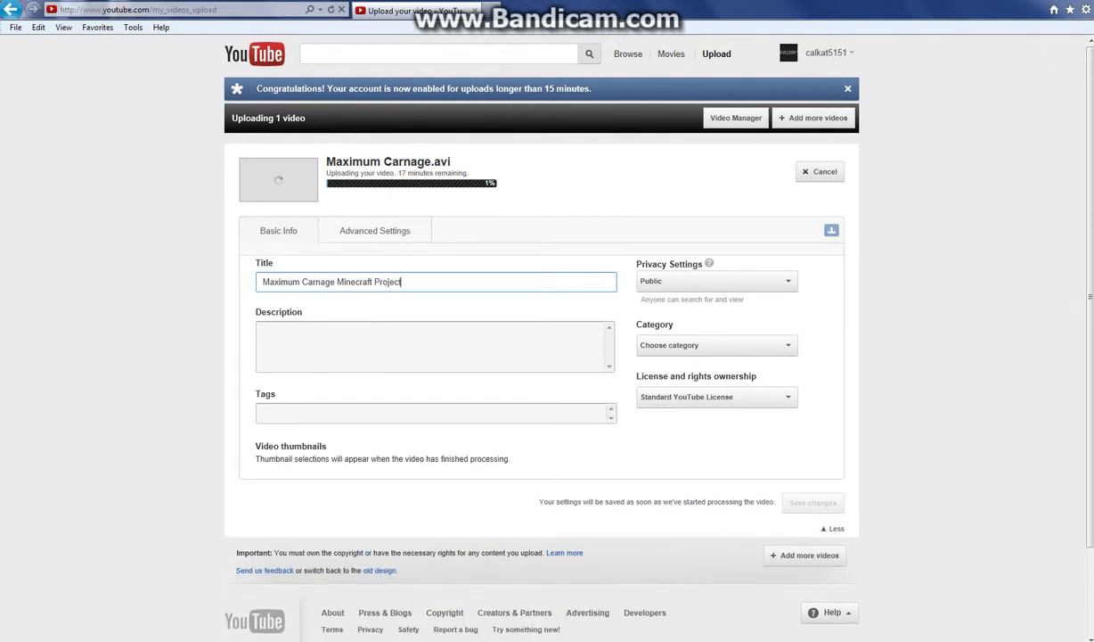
# Add the description 'Hope You Enjoy The video and Hope this helped!!!!!'.
pyautogui.click(427, 340)
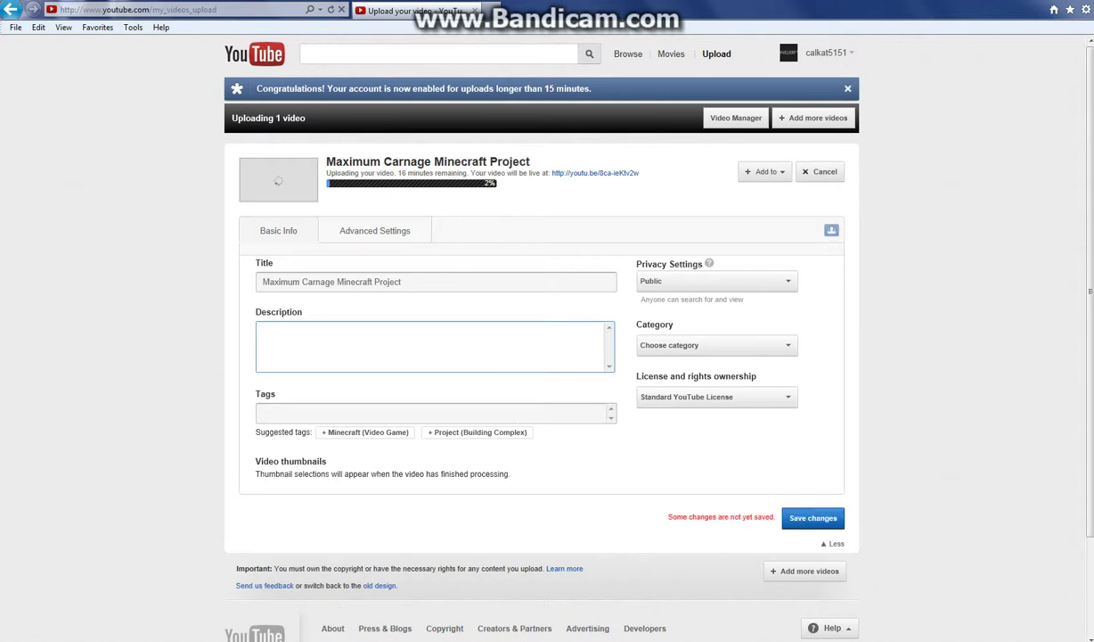
pyautogui.write('Hope')
pyautogui.write('Enjoy The video and')
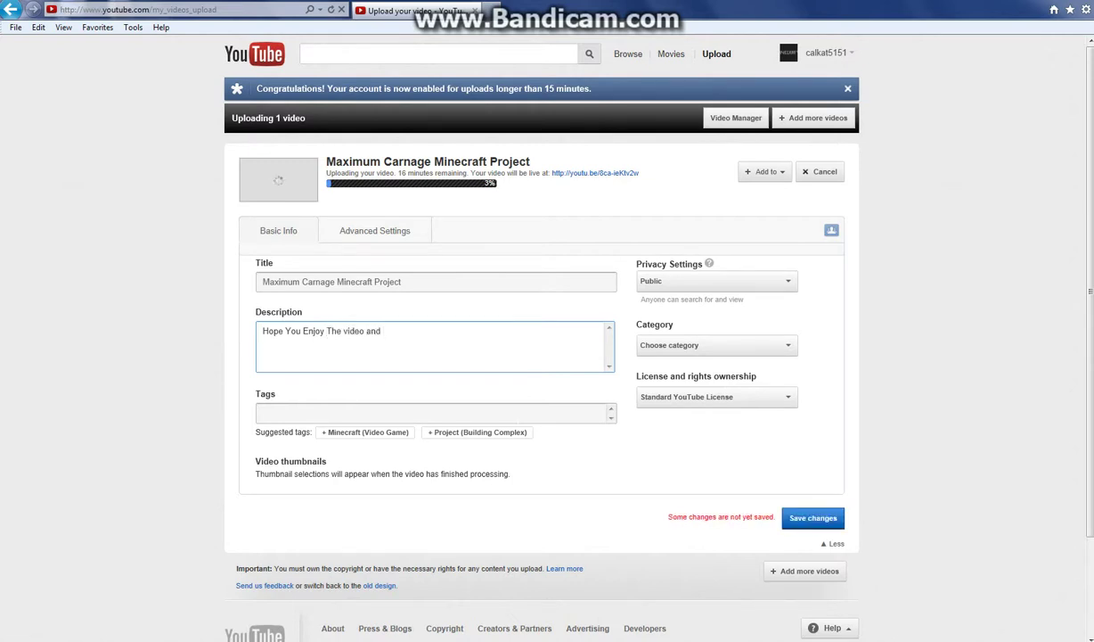
pyautogui.write(' Hope this helped!!!!!')
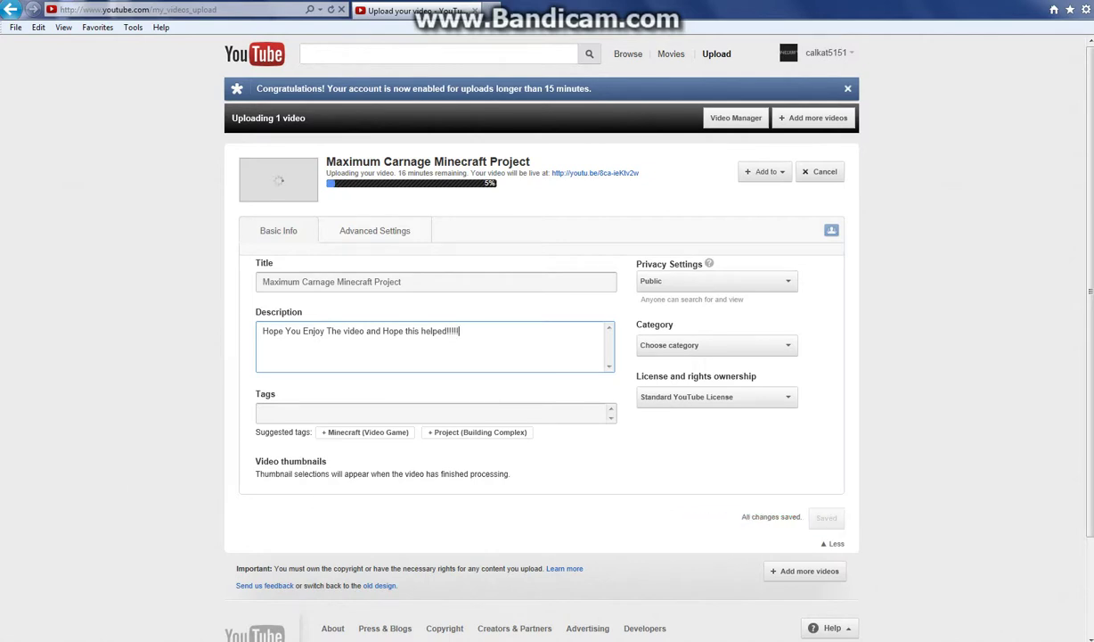
# Show the Advanced Settings with comment, syndication and embedding options.
pyautogui.click(373, 236)
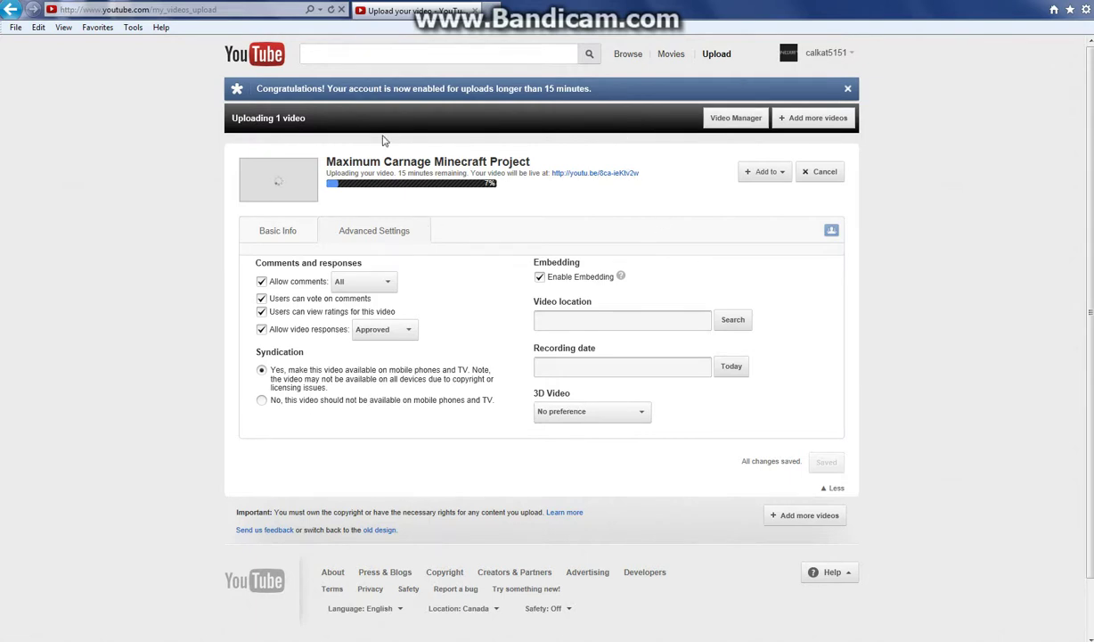
# Switch back to the Basic Info tab while the upload continues to 8%.
pyautogui.click(281, 230)
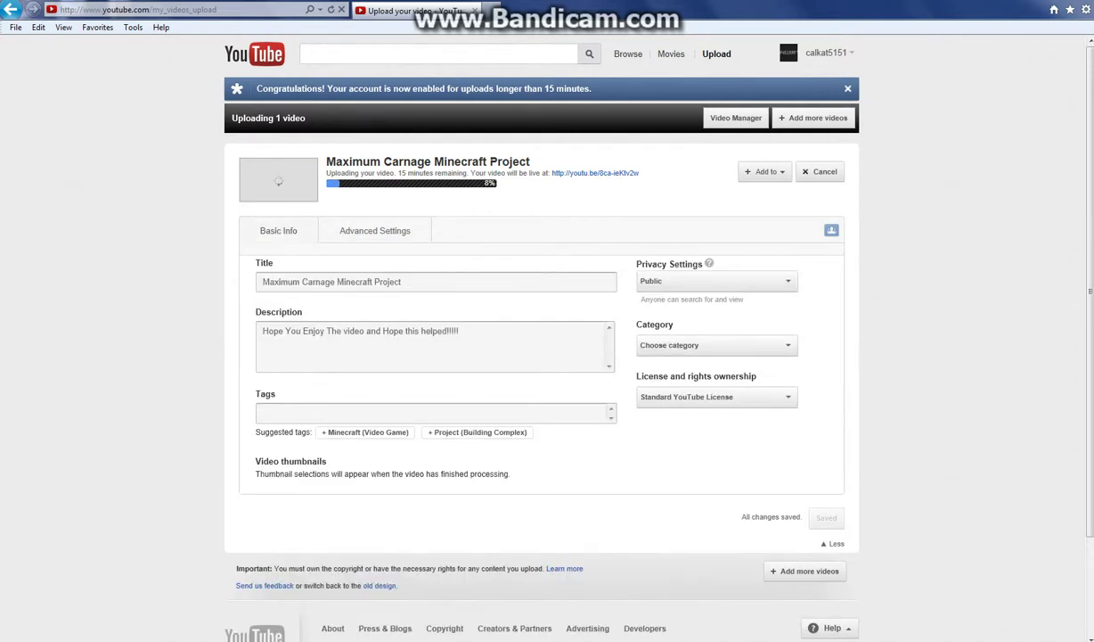